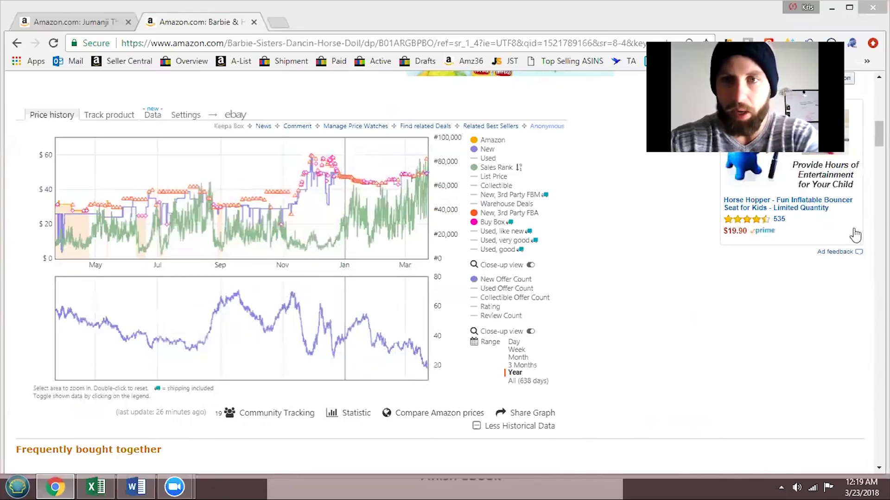
# Step: Look over the Barbie horse listing's product details and its price history chart with the chart legend
pyautogui.scroll(12, 324, 259)
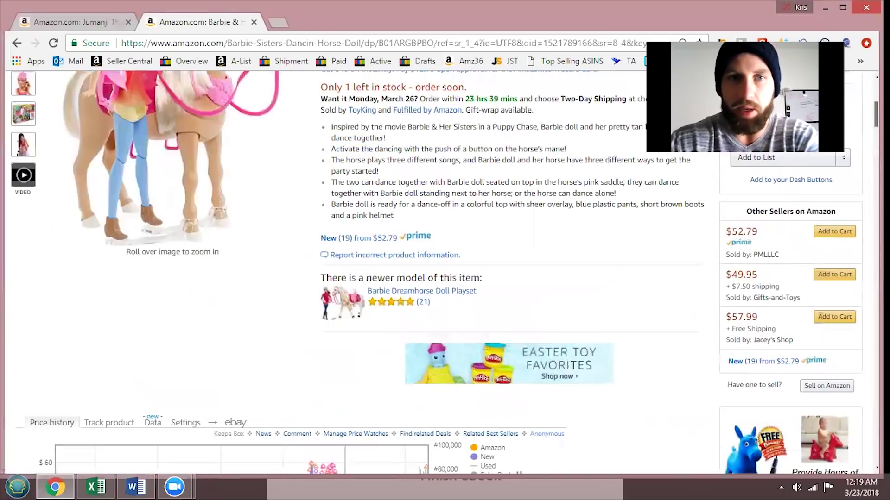
pyautogui.scroll(-10, 324, 274)
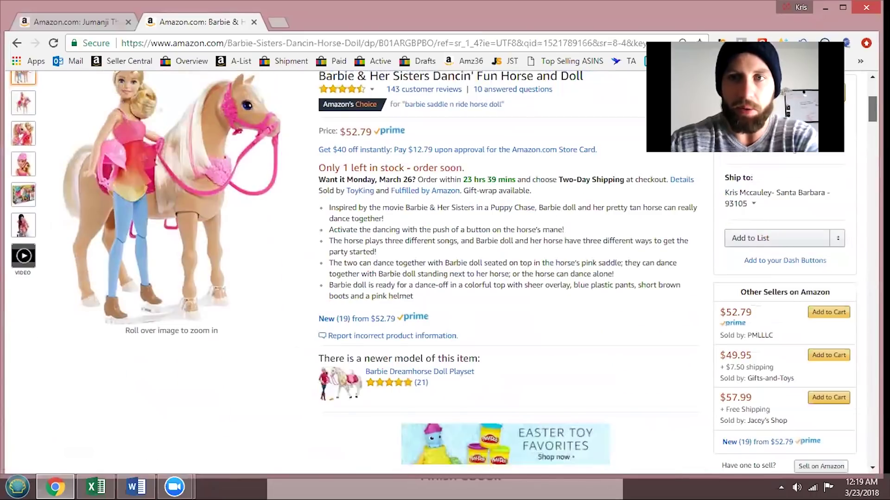
pyautogui.scroll(-1, 324, 274)
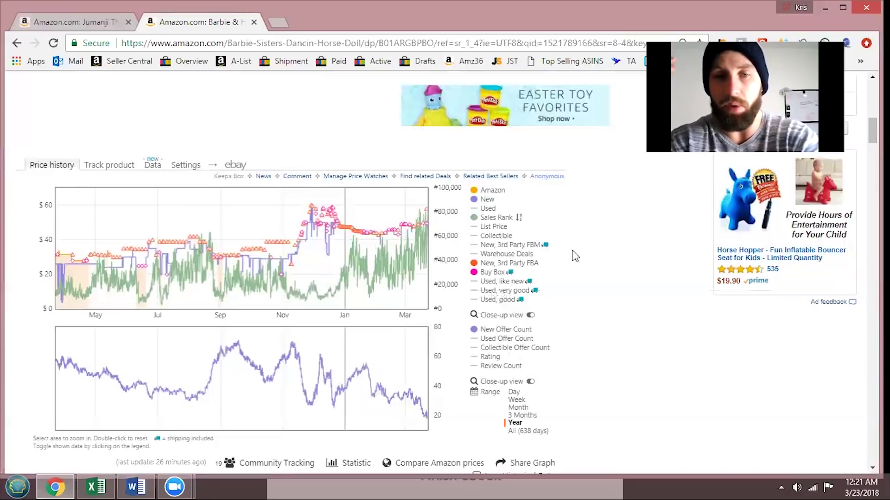
pyautogui.moveTo(494, 271)
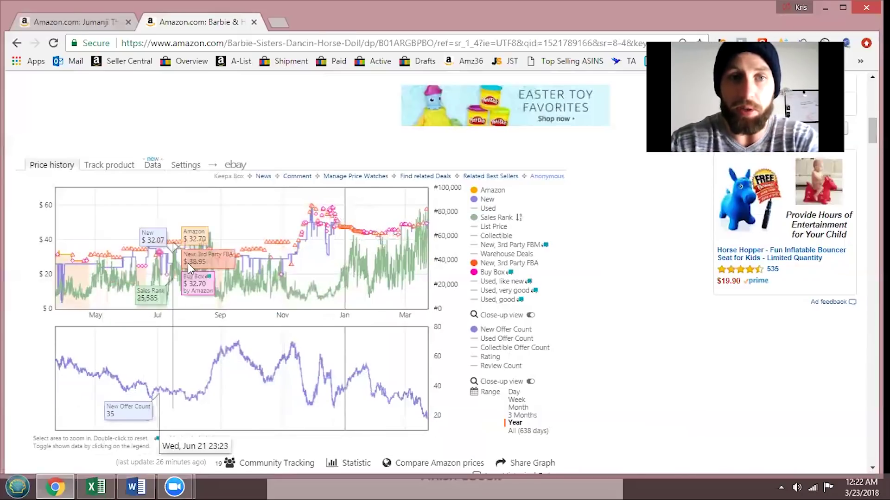
# Step: View the Jumanji listing's price history over the Month range and over its full 51-day range
pyautogui.click(82, 28)
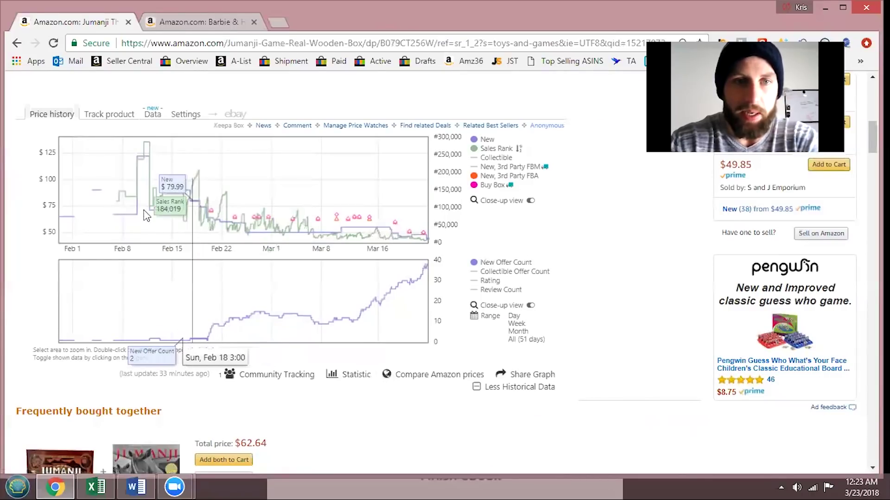
pyautogui.click(518, 332)
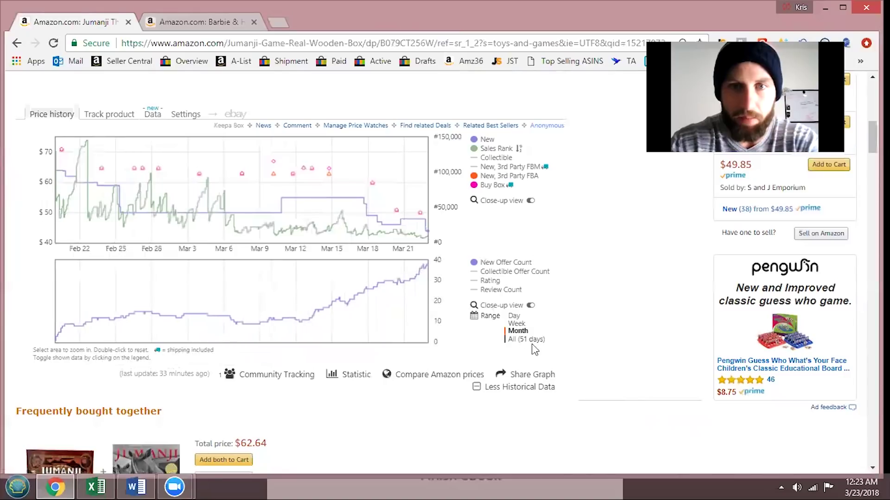
pyautogui.click(523, 341)
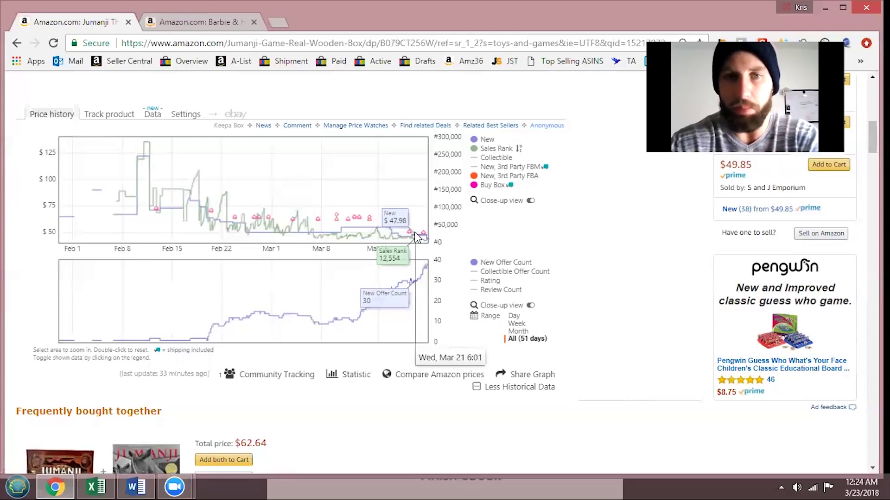
pyautogui.doubleClick(357, 176)
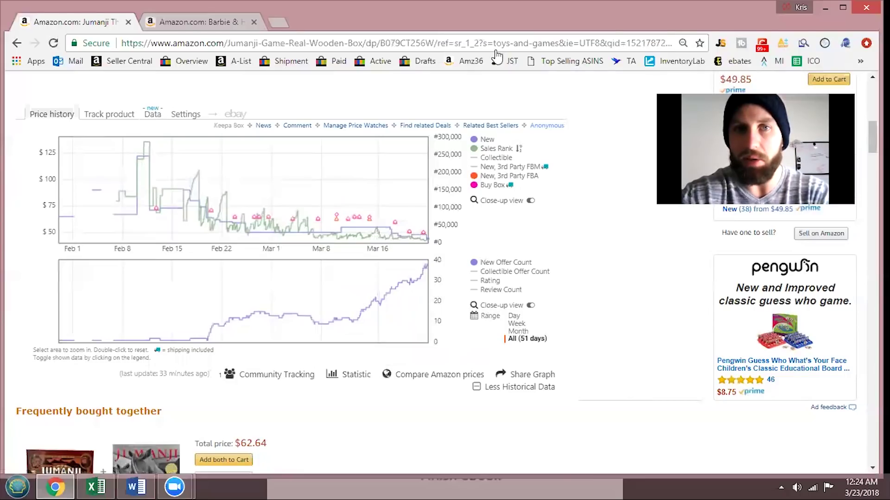
# Step: Open the Jungle Scout sales estimator in a new browser tab from the JST bookmark
pyautogui.click(278, 22)
pyautogui.rightClick(505, 61)
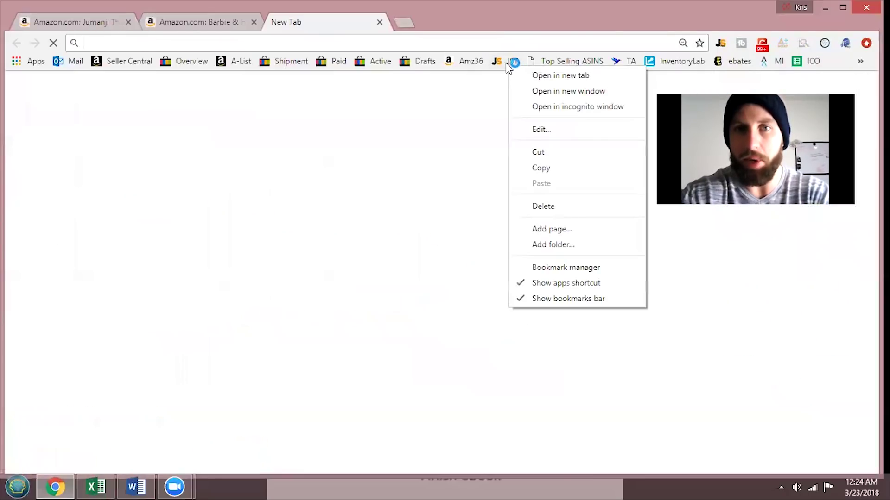
pyautogui.click(505, 61)
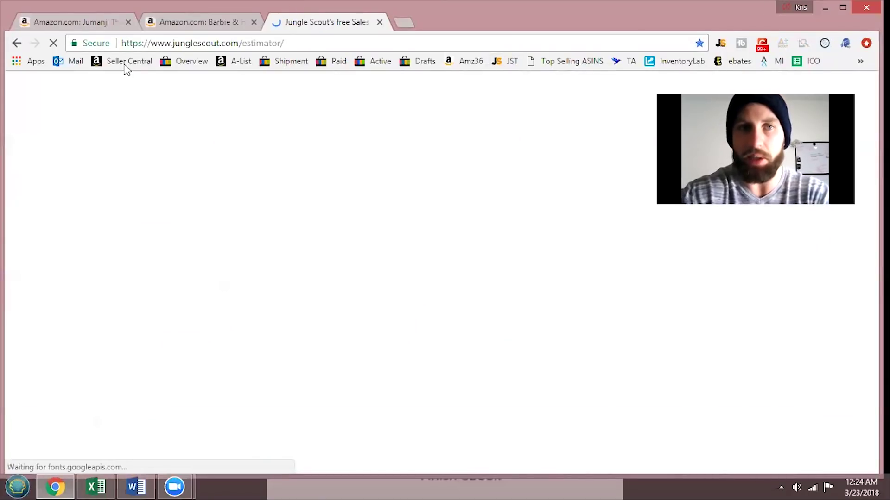
# Step: Check the latest sales rank on the Jumanji price history chart and return to the sales estimator
pyautogui.click(65, 19)
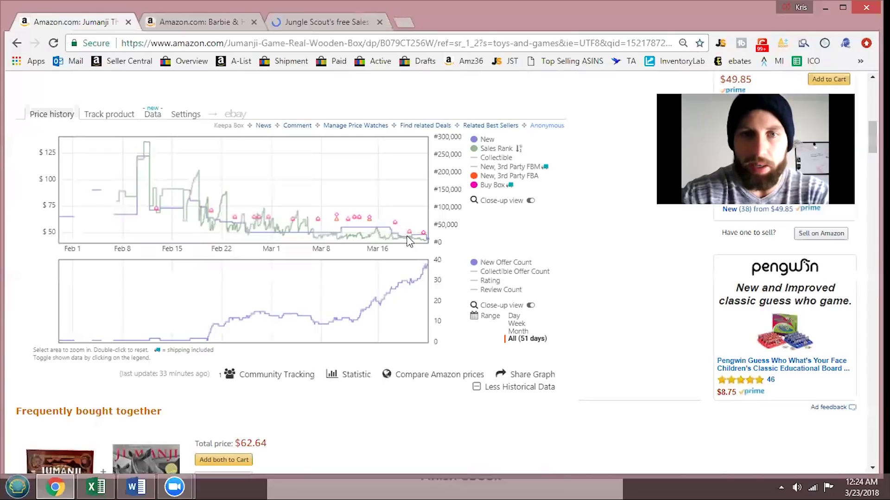
pyautogui.moveTo(420, 241)
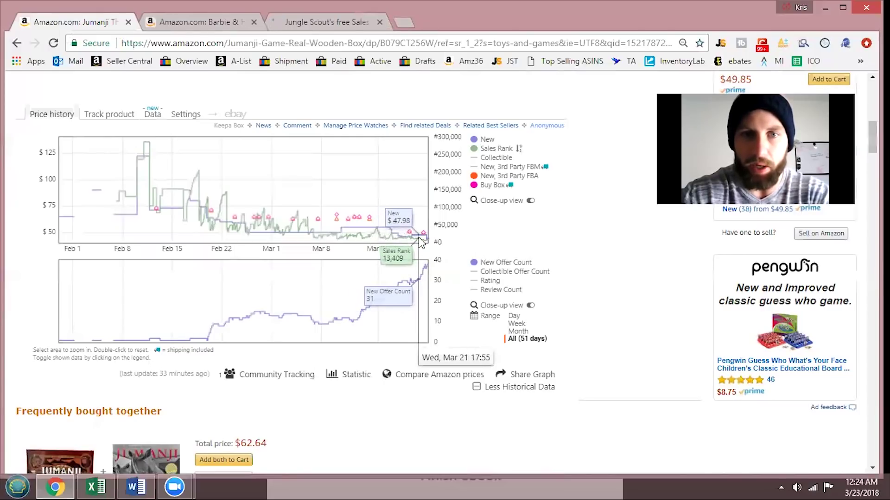
pyautogui.click(330, 27)
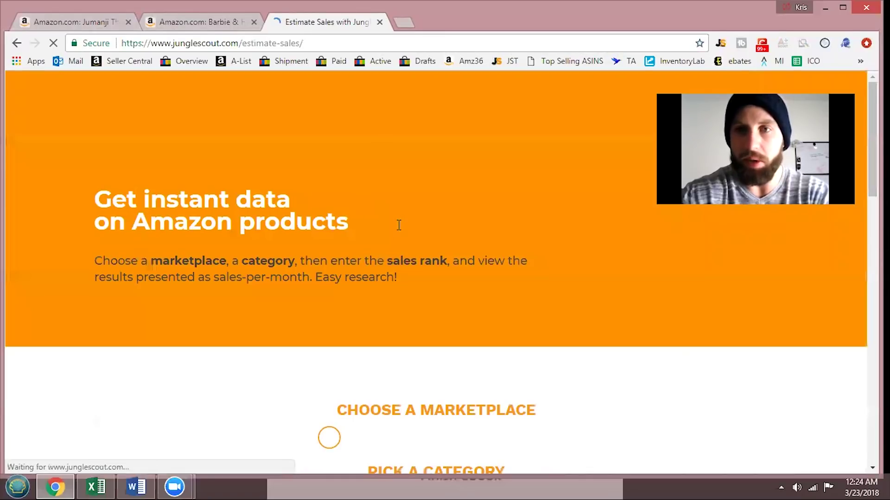
# Step: Estimate the monthly sales in the Toys & Games category for a sales rank of 13400
pyautogui.scroll(-10, 399, 225)
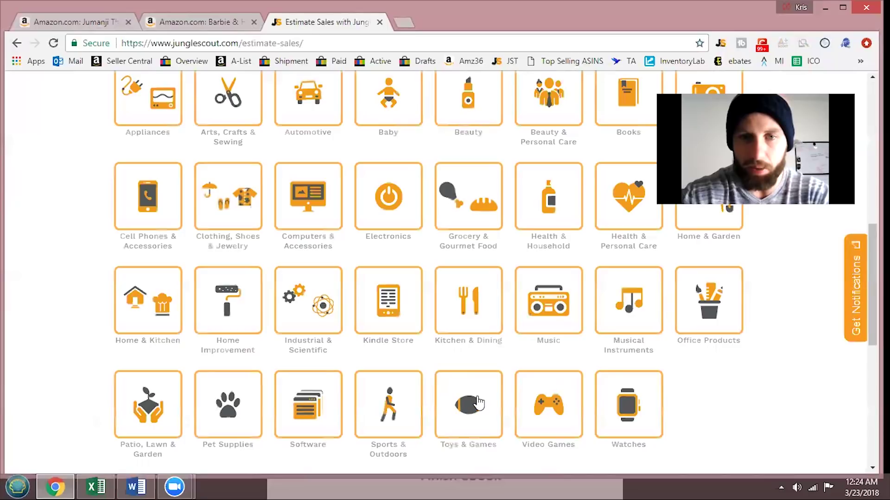
pyautogui.scroll(-5, 474, 395)
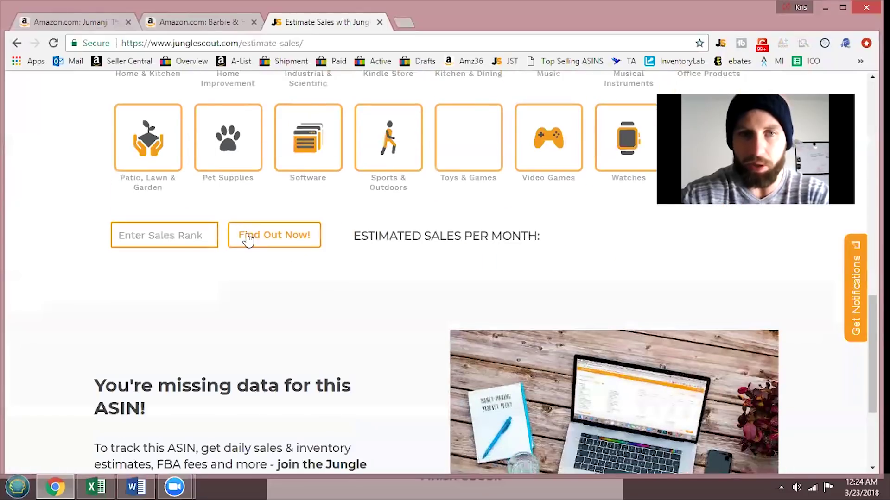
pyautogui.click(186, 237)
pyautogui.write('134')
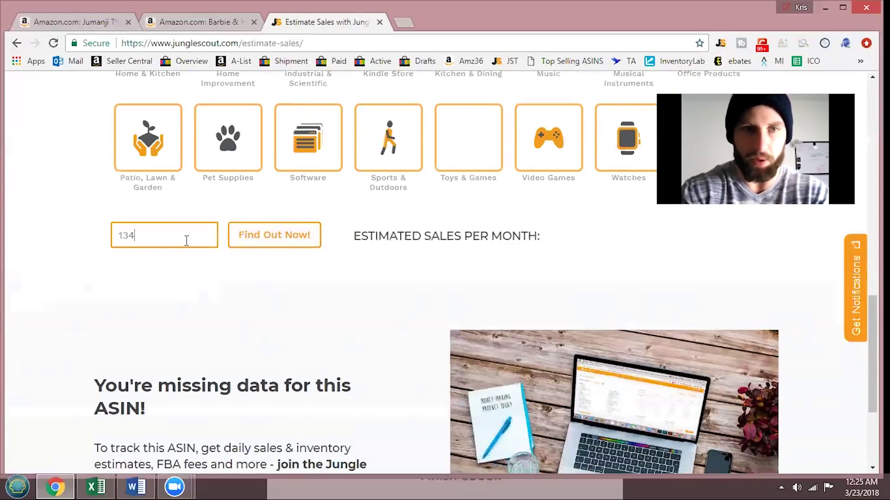
pyautogui.write('00')
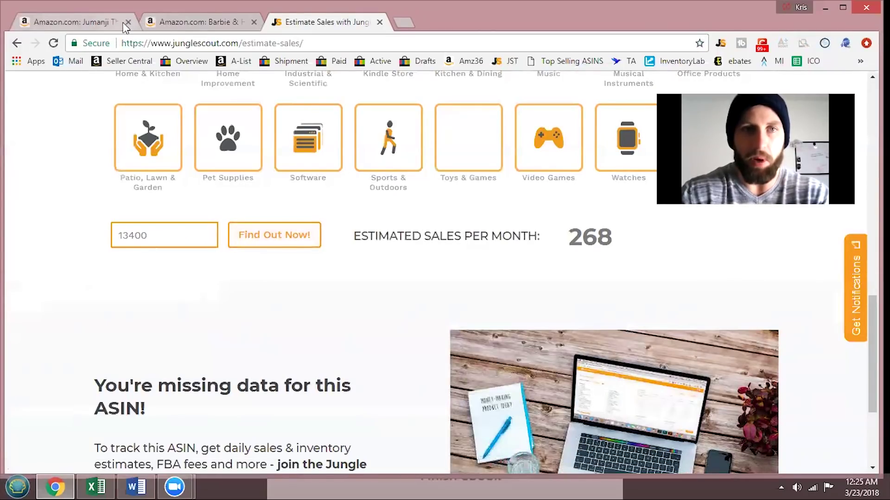
# Step: Examine the Jumanji listing's new offer count, recent sales rank and Buy Box history
pyautogui.click(103, 24)
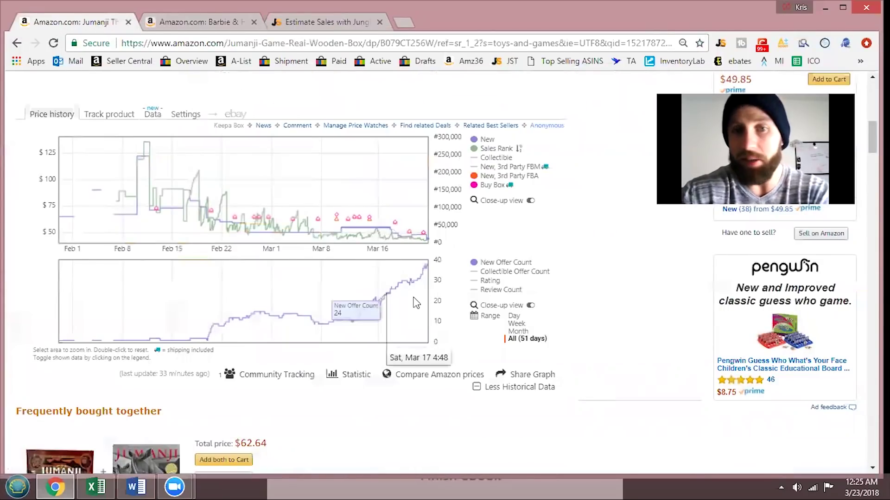
pyautogui.moveTo(351, 380)
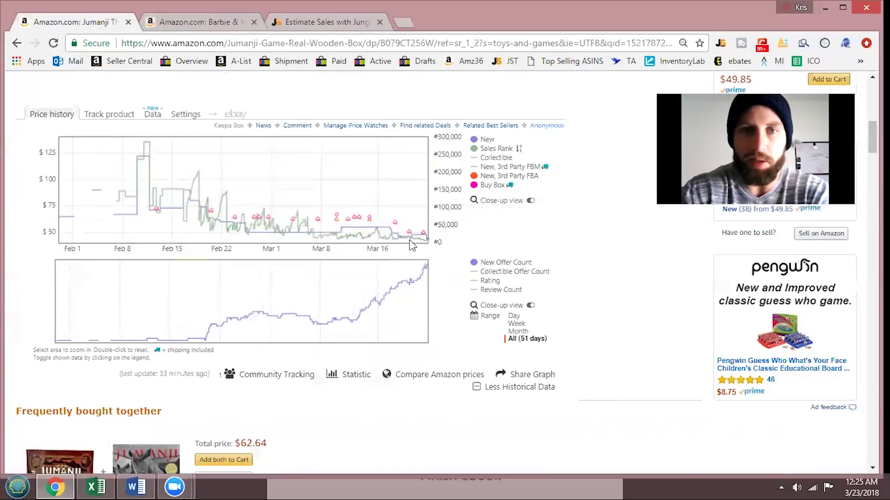
pyautogui.moveTo(409, 239)
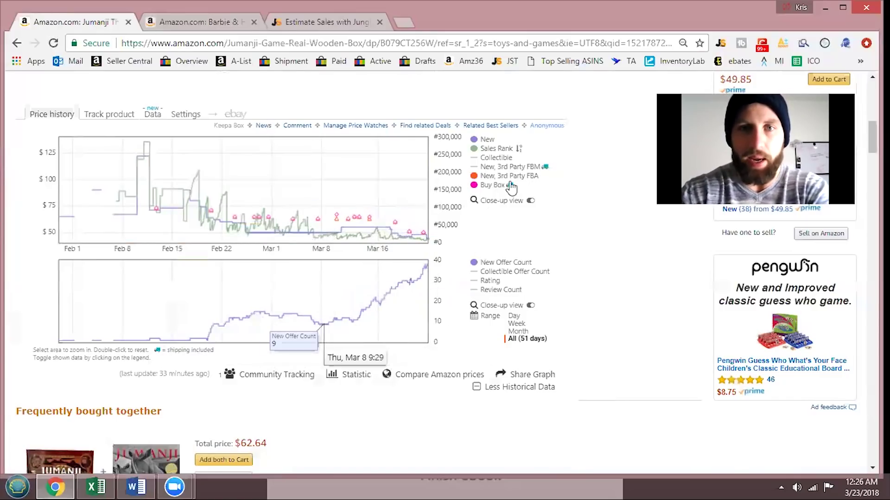
pyautogui.moveTo(495, 183)
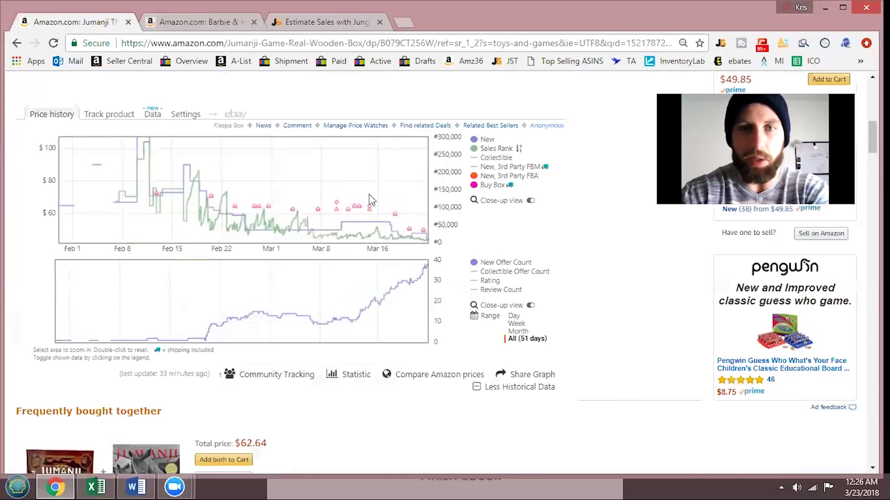
# Step: Toggle the Amazon price series on the Barbie listing's price history chart several times and leave it hidden
pyautogui.click(227, 25)
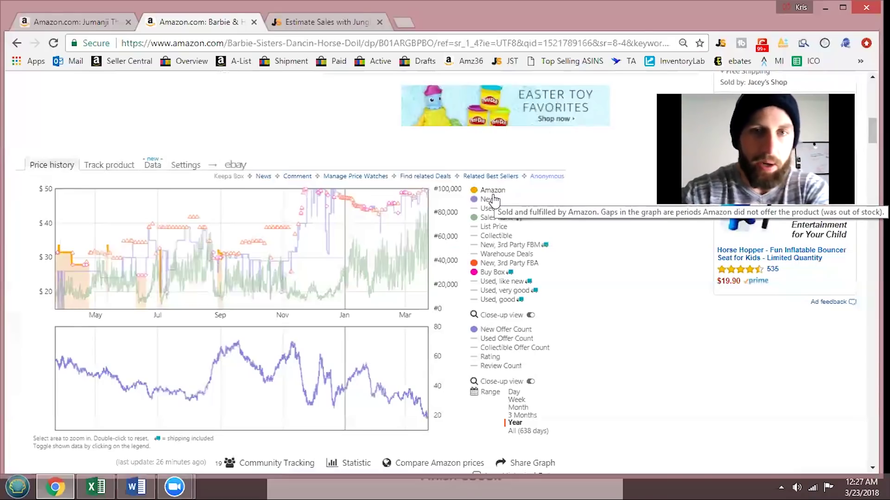
pyautogui.click(492, 192)
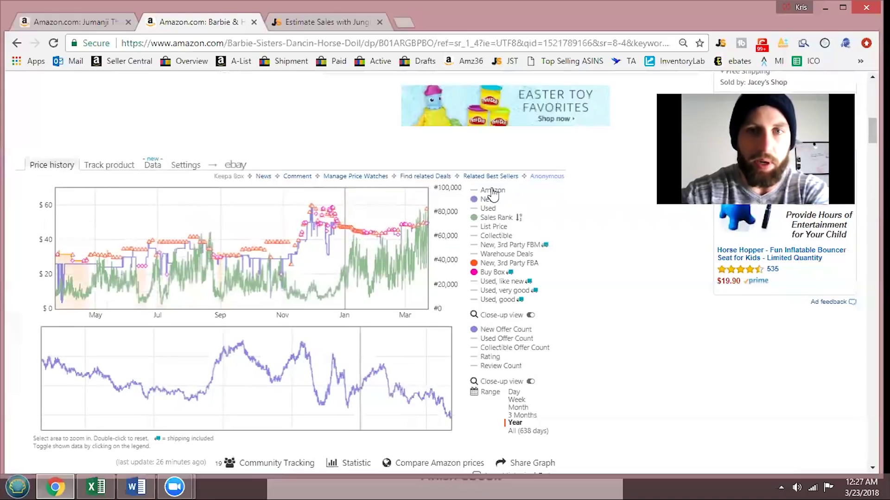
pyautogui.click(493, 194)
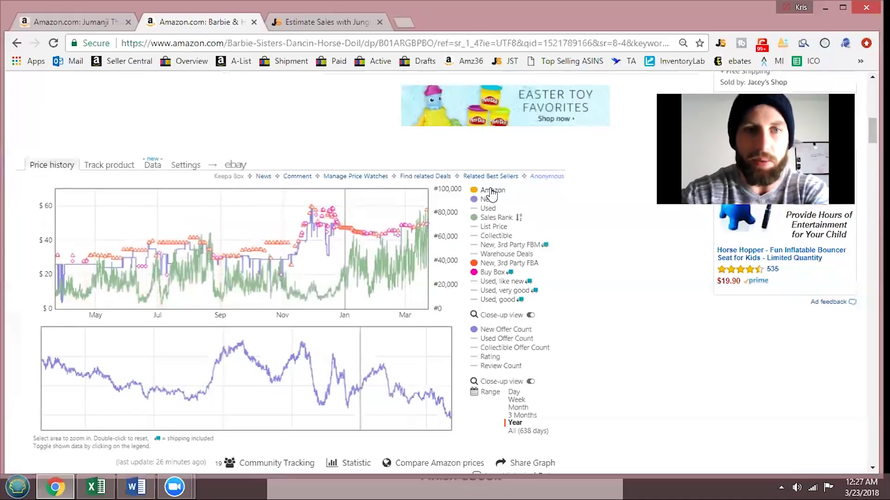
pyautogui.rightClick(474, 192)
pyautogui.click(474, 191)
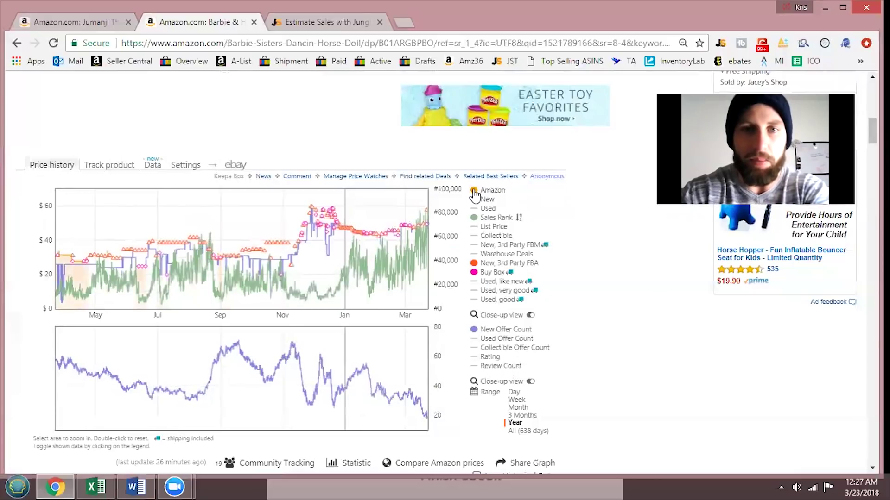
pyautogui.click(474, 194)
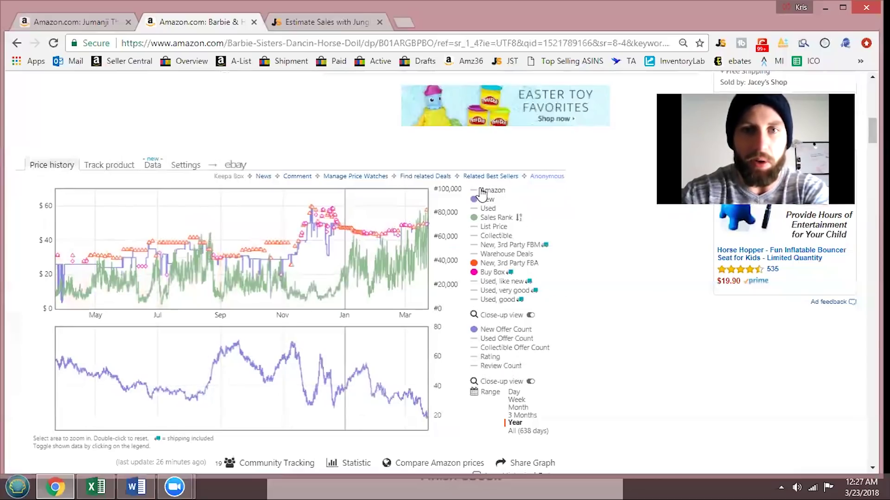
pyautogui.click(480, 195)
pyautogui.click(481, 195)
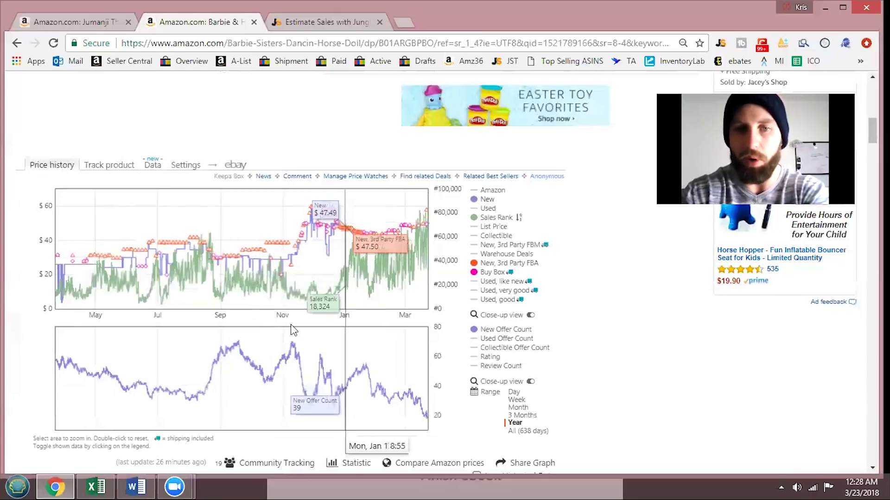
# Step: View the Barbie listing's price tracking form, including its New price field, and the Keepa settings
pyautogui.click(120, 174)
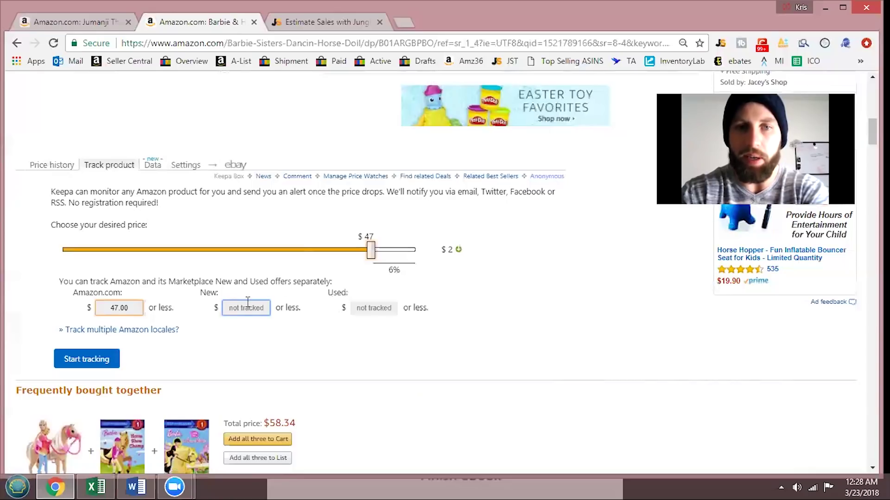
pyautogui.click(247, 308)
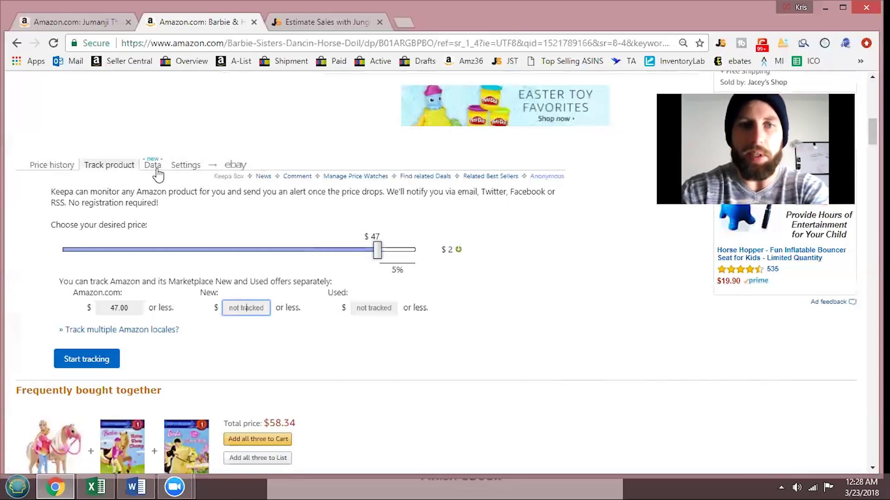
pyautogui.moveTo(235, 169)
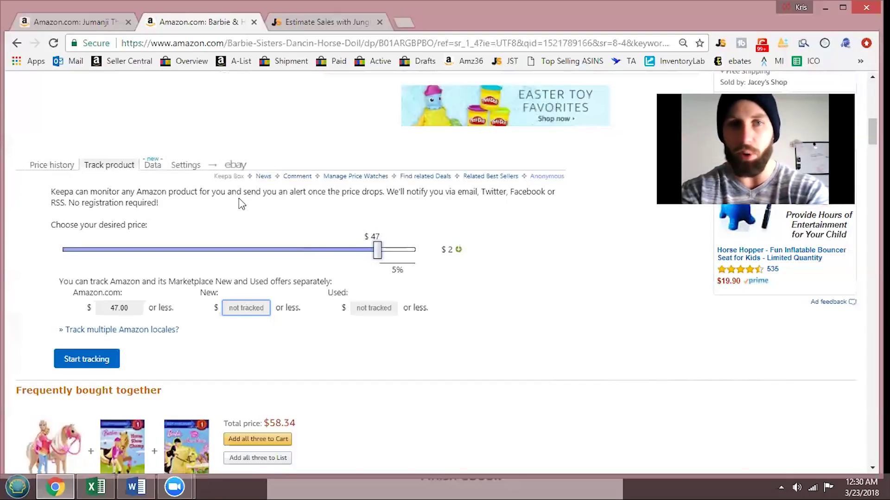
pyautogui.moveTo(234, 169)
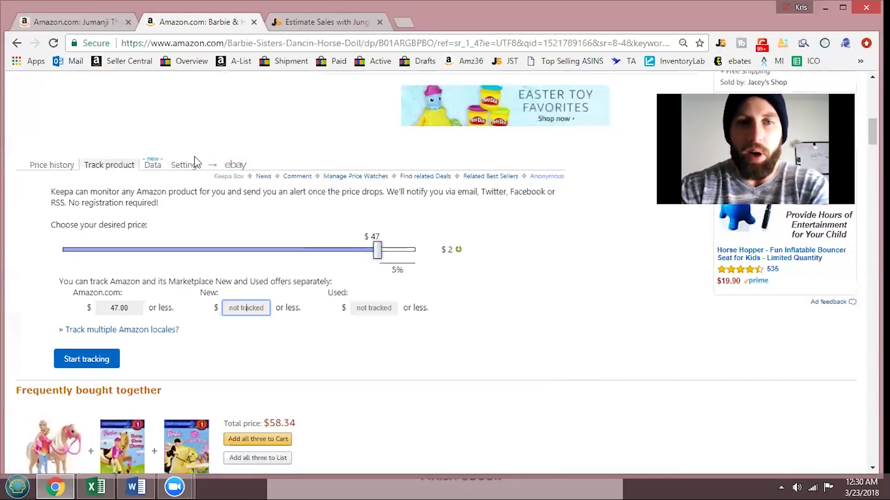
pyautogui.click(191, 170)
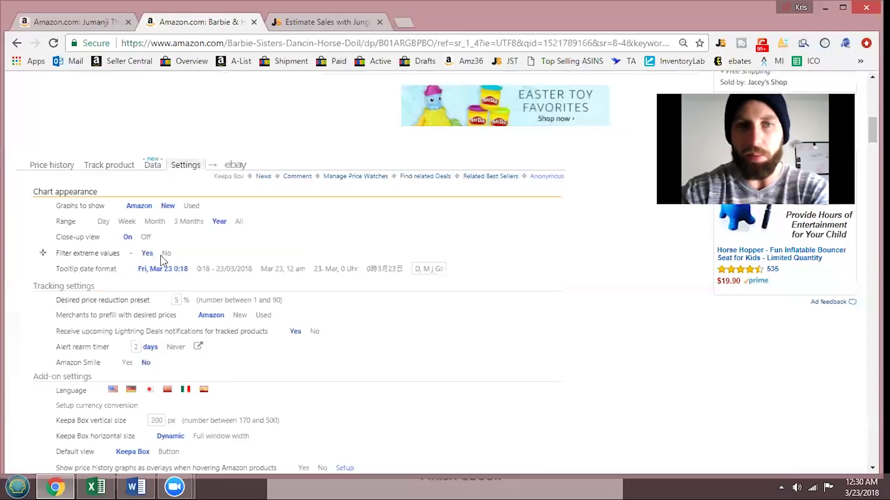
# Step: Examine the Barbie listing's Keepa product details and its current and average sales ranks and prices
pyautogui.click(154, 167)
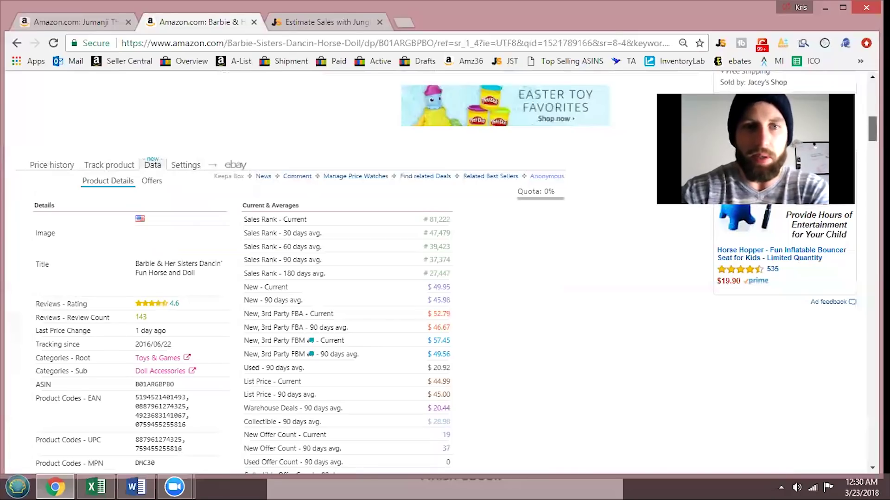
pyautogui.scroll(-2, 444, 274)
pyautogui.scroll(-1, 445, 273)
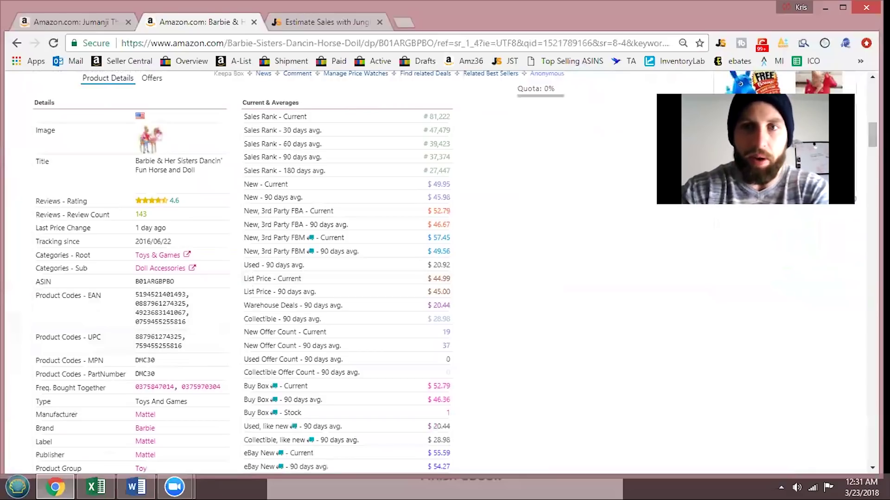
pyautogui.scroll(-3, 445, 274)
pyautogui.scroll(-1, 445, 273)
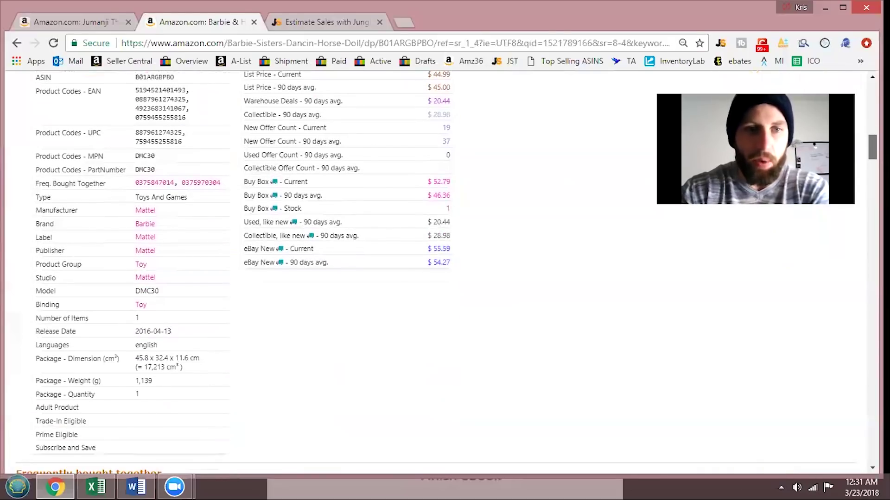
# Step: Copy the Barbie listing's UPC product codes from its Keepa product details
pyautogui.scroll(2, 445, 274)
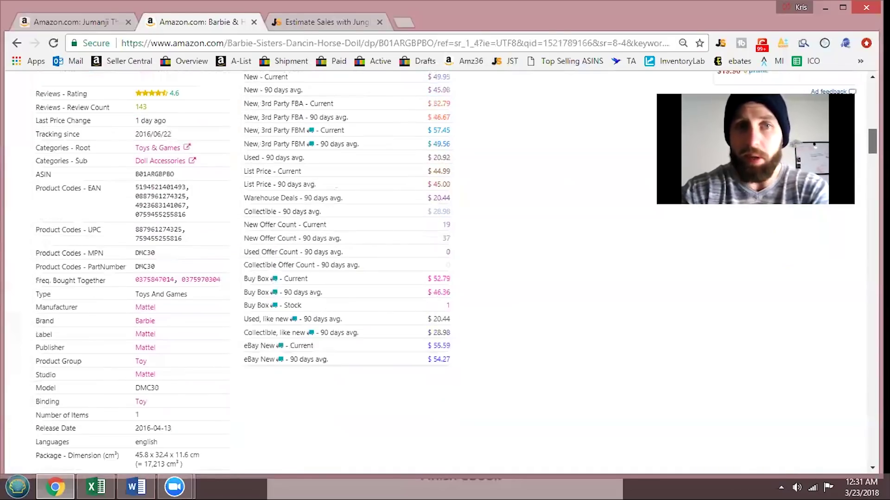
pyautogui.scroll(1, 445, 273)
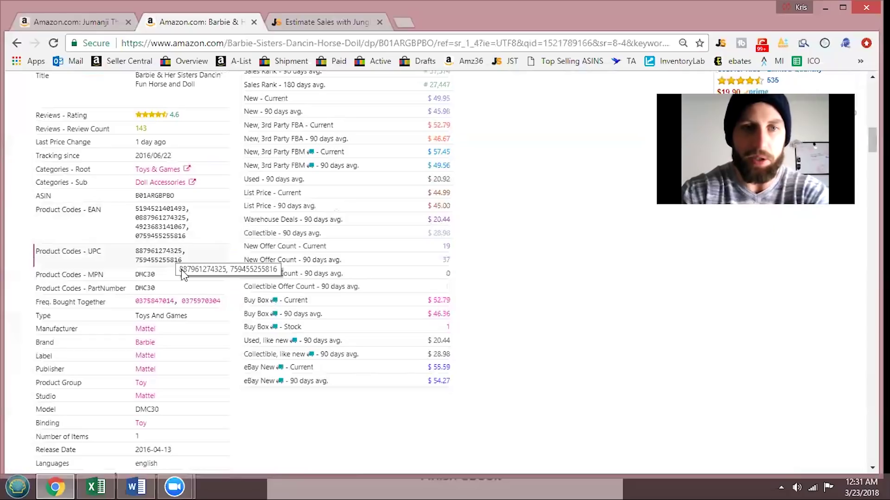
pyautogui.click(166, 258)
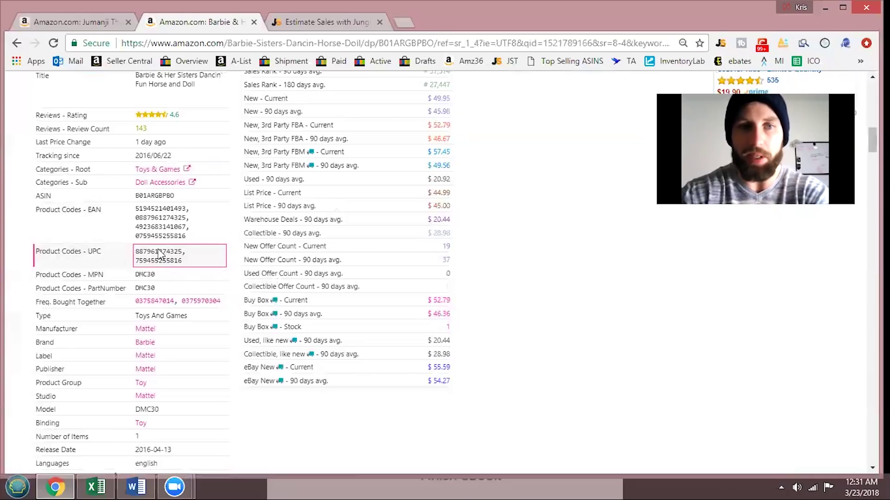
pyautogui.rightClick(161, 251)
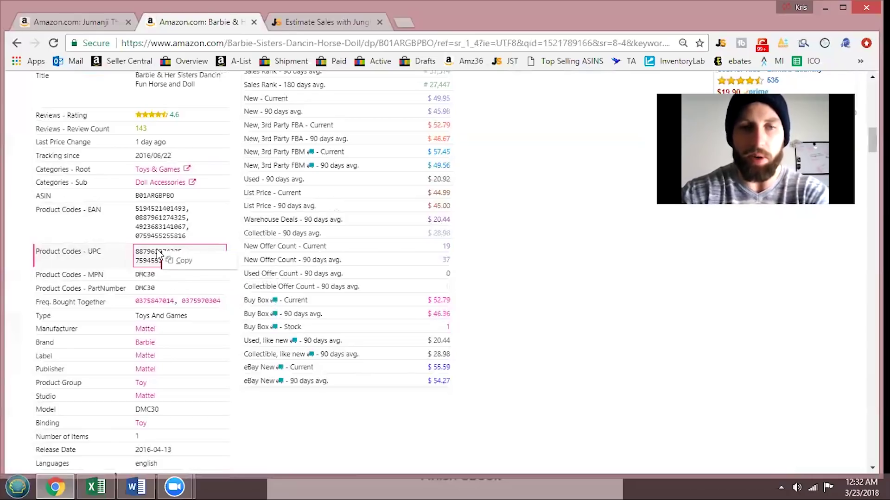
pyautogui.click(182, 263)
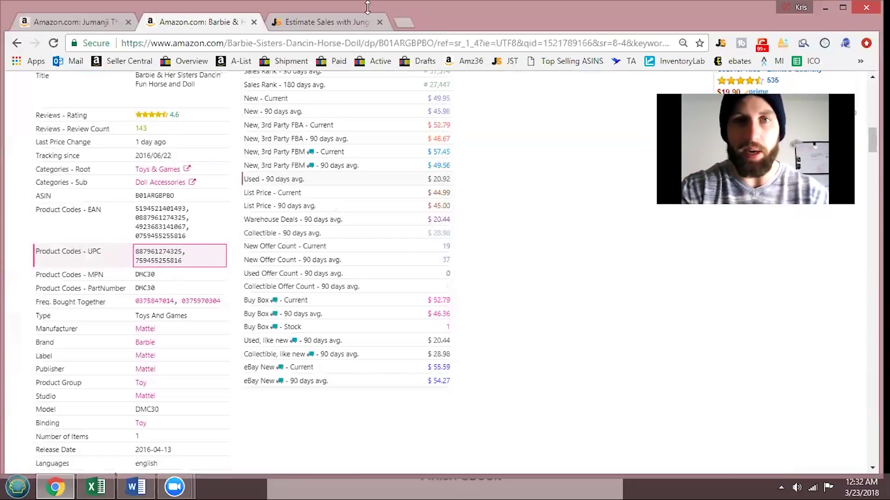
# Step: Load google.com in place of the Jungle Scout sales estimator page
pyautogui.click(350, 17)
pyautogui.click(333, 42)
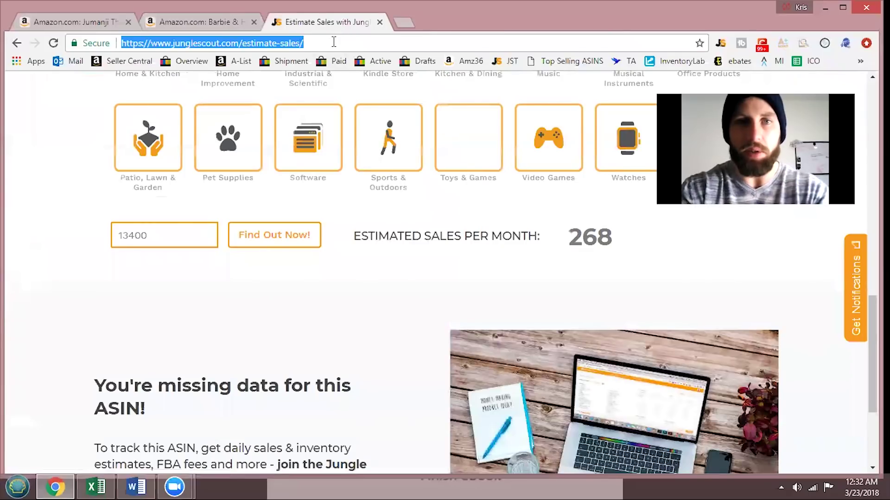
pyautogui.write('google.com')
pyautogui.press('Return')
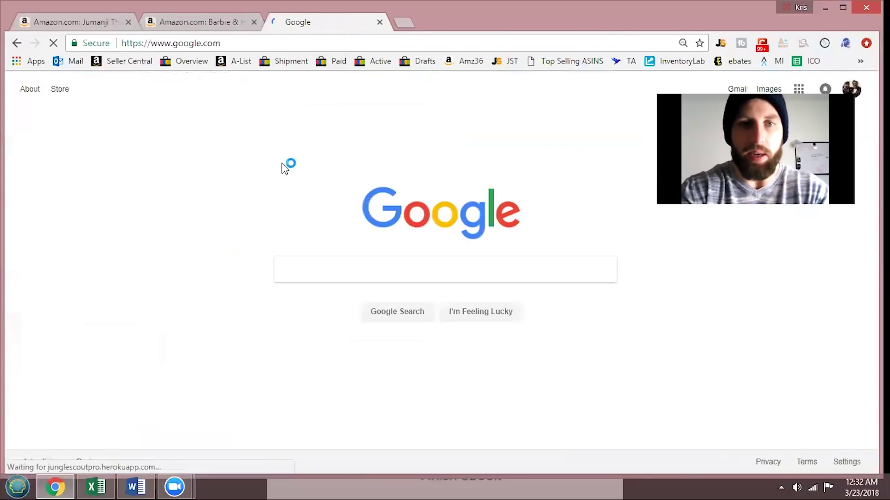
pyautogui.click(318, 269)
pyautogui.hotkey('ctrl', 'v')
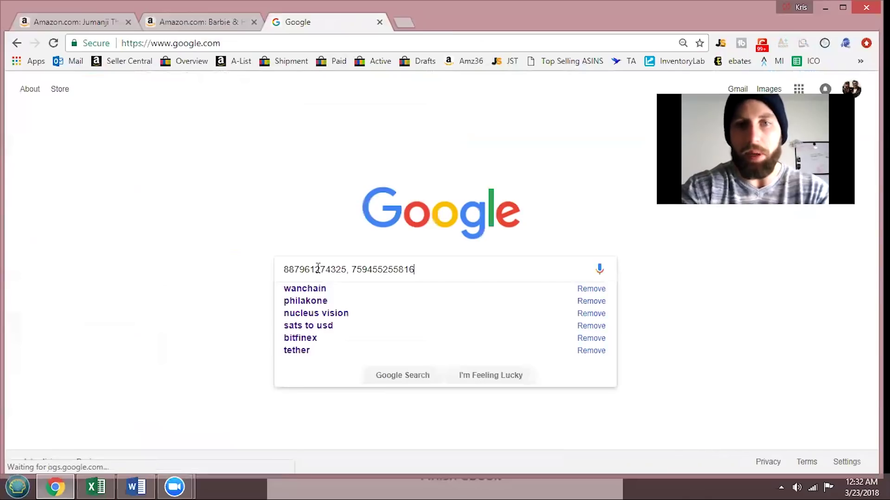
pyautogui.press('BackSpace')
pyautogui.press('BackSpace')
pyautogui.press('BackSpace')
pyautogui.press('BackSpace')
pyautogui.press('BackSpace')
pyautogui.press('BackSpace')
pyautogui.press('BackSpace')
pyautogui.press('BackSpace')
pyautogui.press('BackSpace')
pyautogui.press('BackSpace')
pyautogui.press('BackSpace')
pyautogui.write('wholesale')
pyautogui.press('Return')
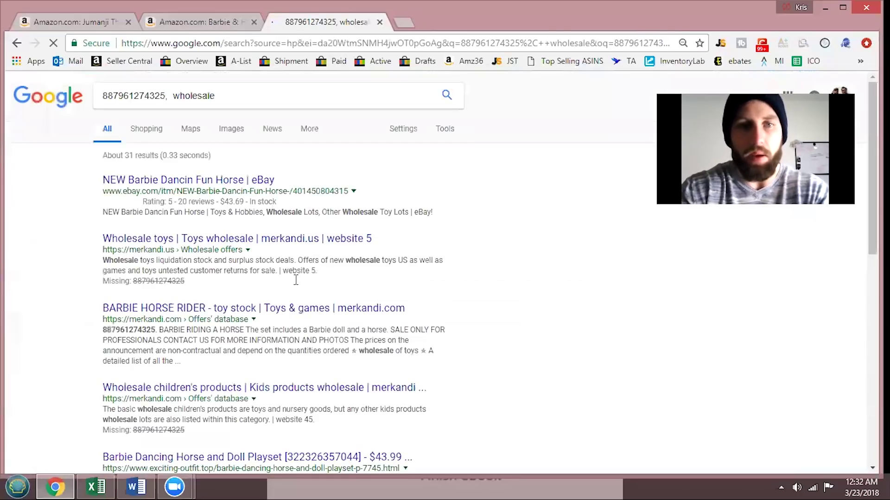
pyautogui.click(219, 310)
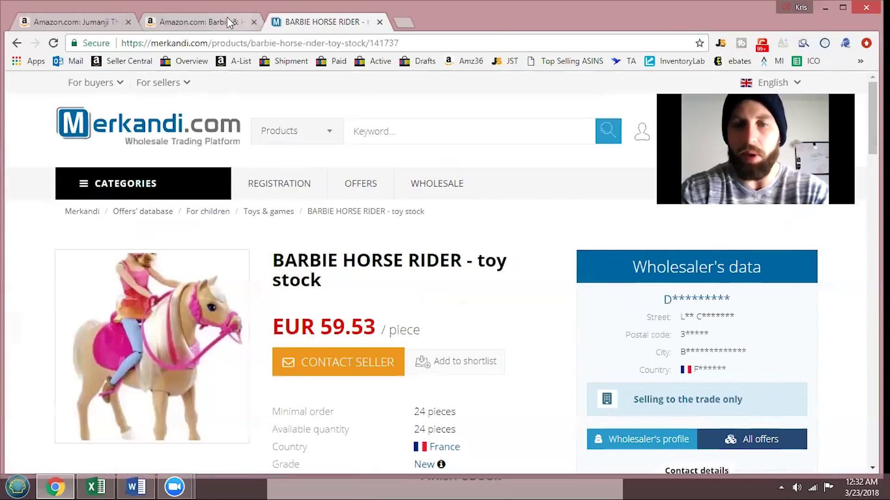
# Step: Return to the Barbie listing and review its frequently bought together items, seller offers and Keepa product details
pyautogui.click(200, 24)
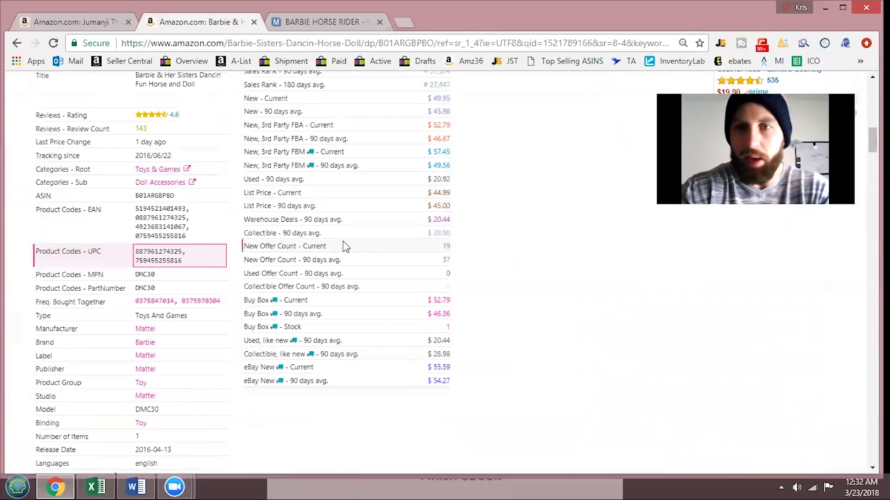
pyautogui.scroll(-1, 345, 246)
pyautogui.scroll(-10, 345, 274)
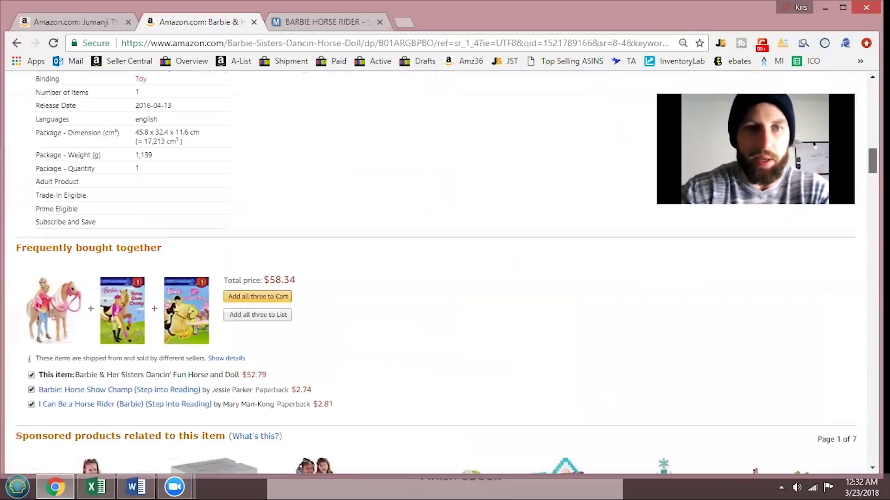
pyautogui.scroll(10, 345, 274)
pyautogui.scroll(8, 864, 138)
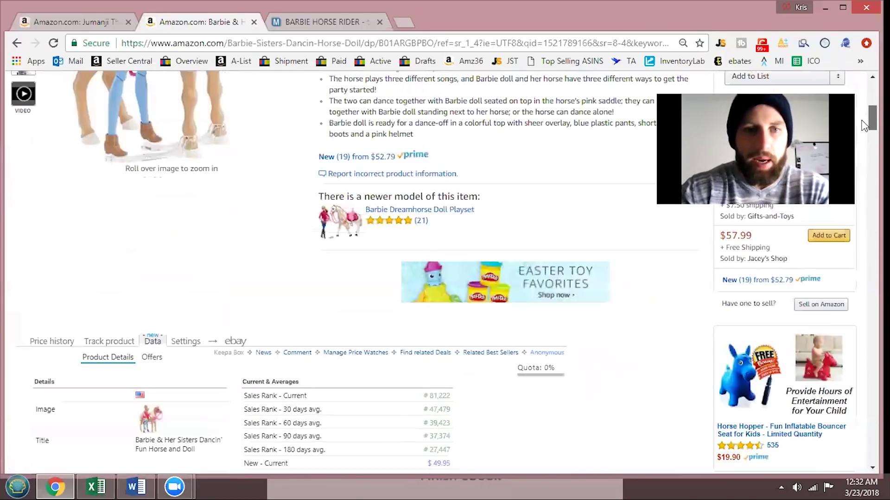
pyautogui.scroll(1, 143, 404)
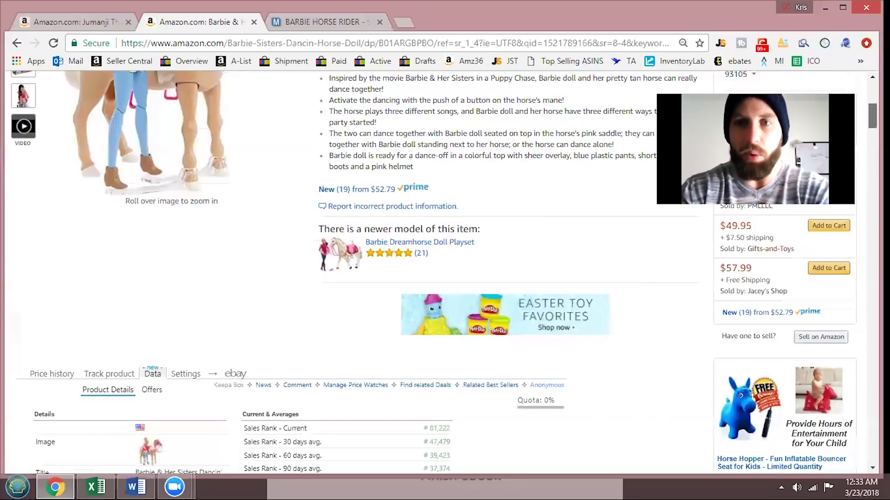
pyautogui.scroll(-5, 434, 274)
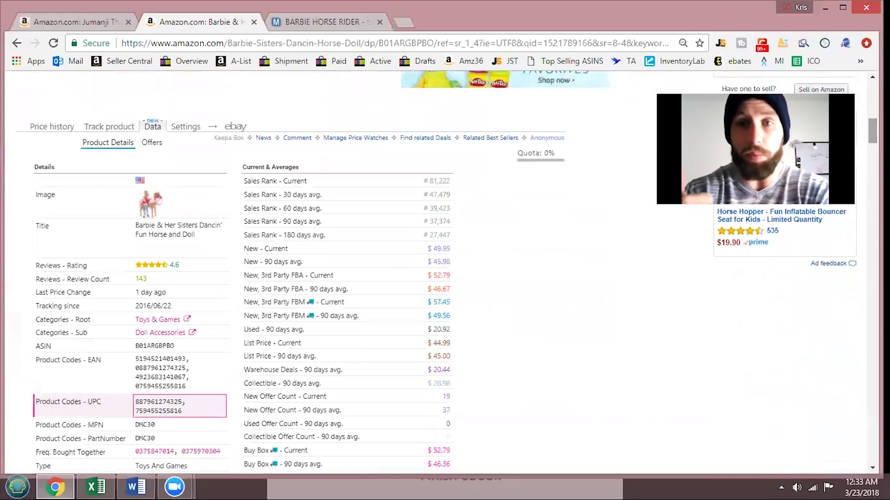